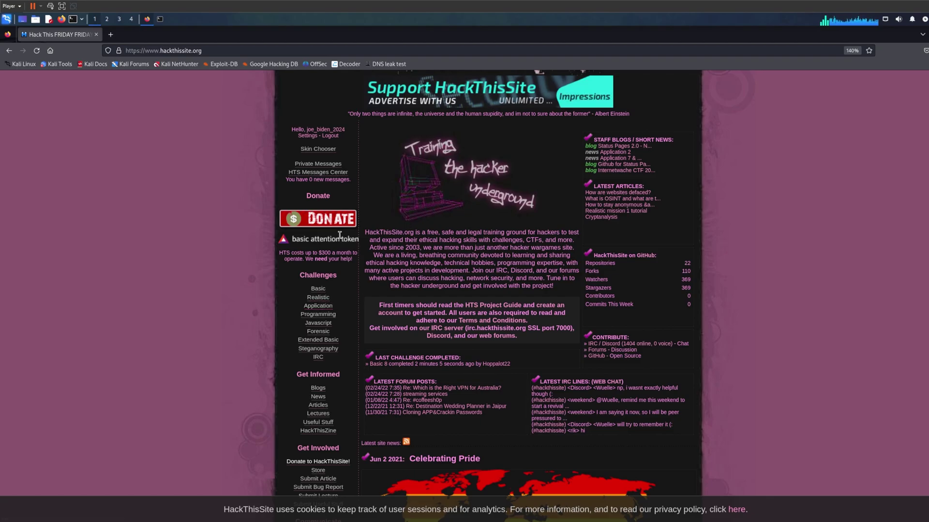
Move down to the home page's challenge and Get Informed links and enlarge the page zoom to 160%
{"action": "scroll", "coordinate": [340, 235], "scroll_direction": "down", "scroll_amount": 3}
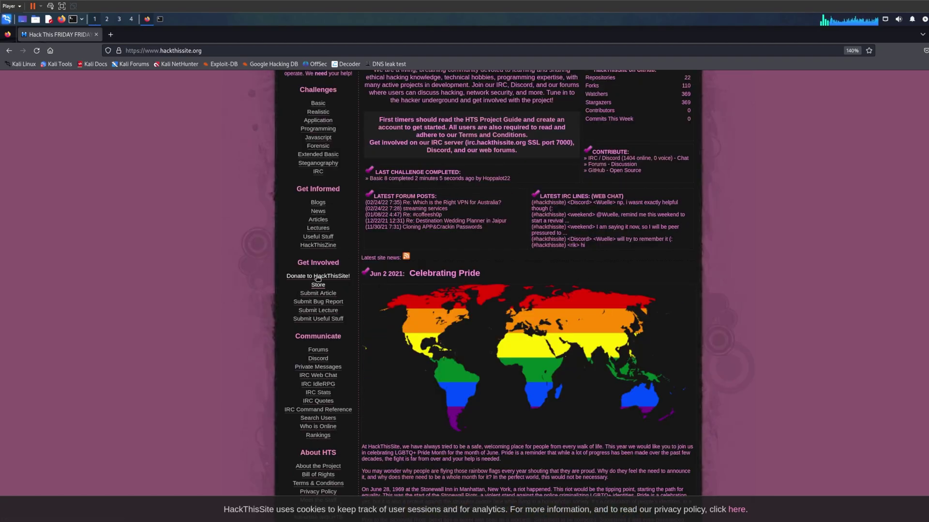
{"action": "left_click_drag", "start_coordinate": [296, 189], "coordinate": [344, 251]}
{"action": "left_click", "coordinate": [282, 214]}
{"action": "left_click", "coordinate": [282, 190]}
{"action": "key", "text": "ctrl+plus"}
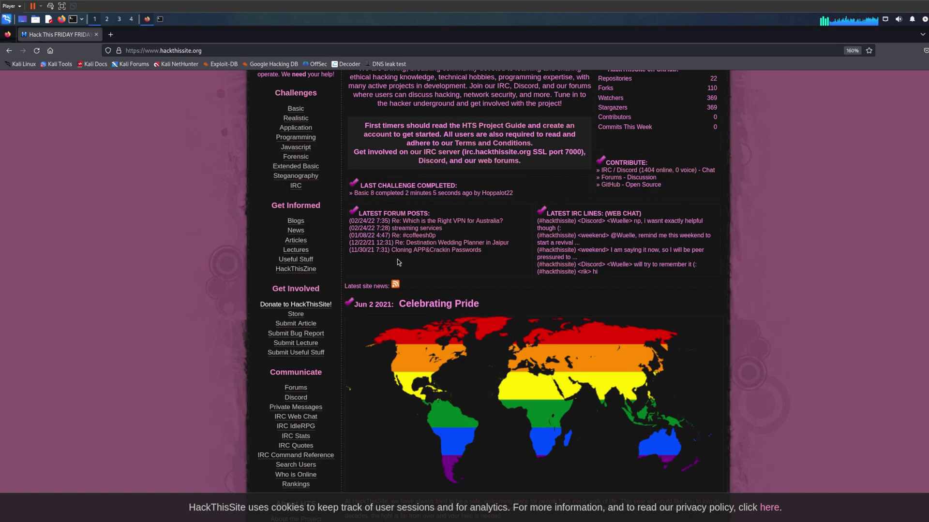
Look through the home page's Get Informed, Get Involved, Communicate, About HTS and Partners sections and the site news
{"action": "left_click_drag", "start_coordinate": [263, 220], "coordinate": [188, 242]}
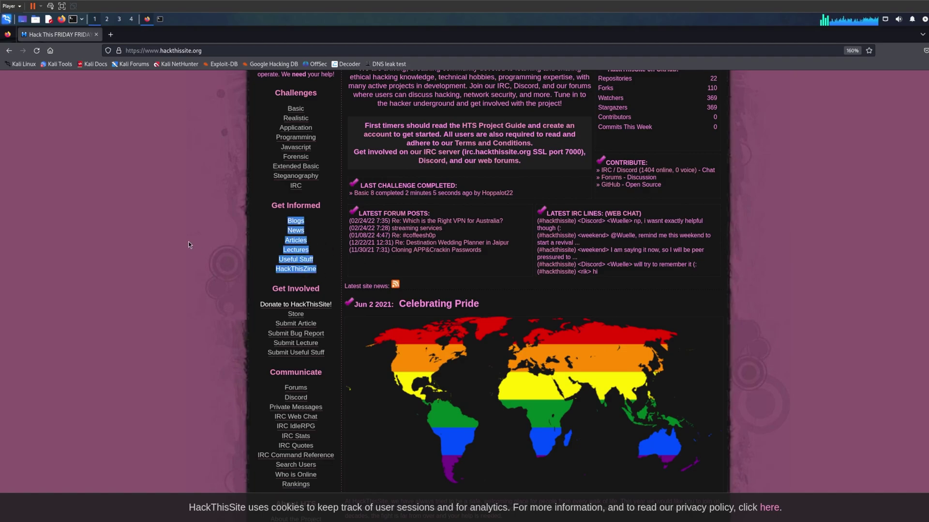
{"action": "left_click", "coordinate": [204, 241]}
{"action": "scroll", "coordinate": [213, 240], "scroll_direction": "down", "scroll_amount": 3}
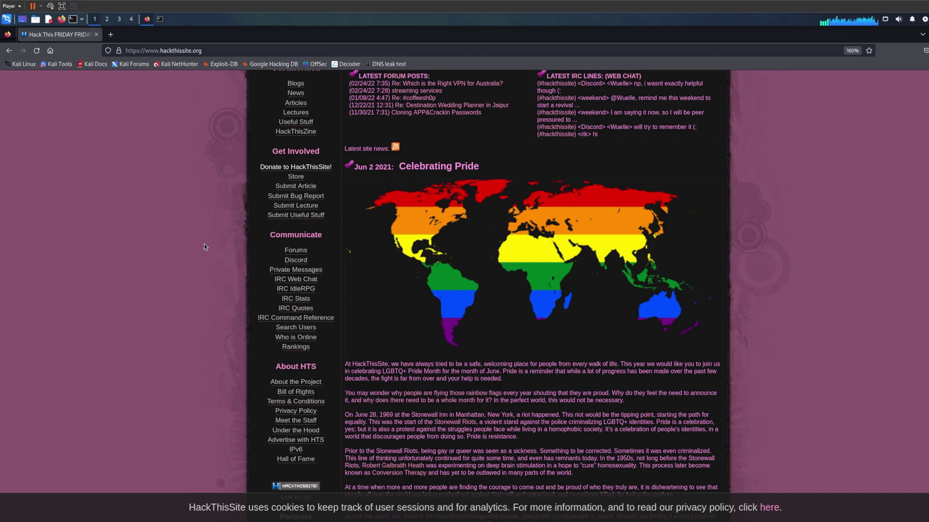
{"action": "left_click_drag", "start_coordinate": [279, 157], "coordinate": [330, 168]}
{"action": "left_click", "coordinate": [252, 165]}
{"action": "left_click", "coordinate": [174, 169]}
{"action": "scroll", "coordinate": [242, 181], "scroll_direction": "down", "scroll_amount": 3}
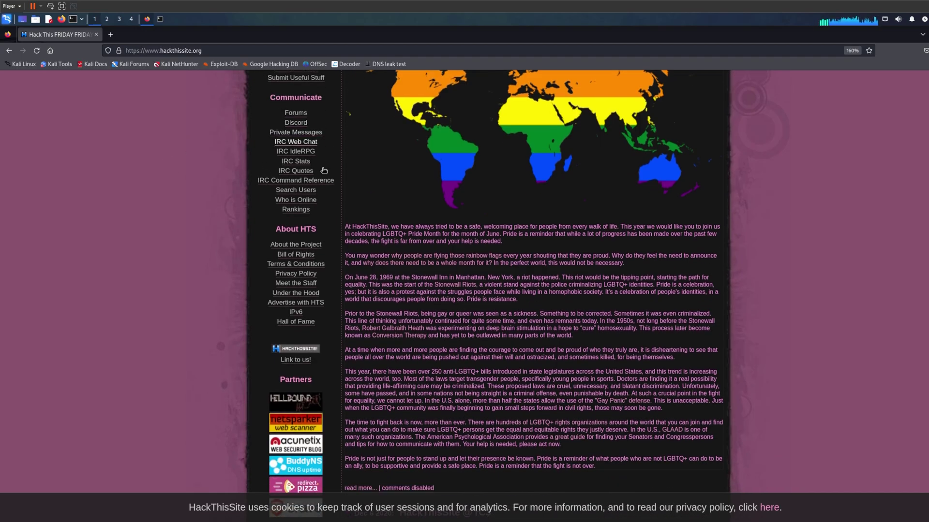
{"action": "scroll", "coordinate": [291, 225], "scroll_direction": "up", "scroll_amount": 1}
{"action": "scroll", "coordinate": [291, 224], "scroll_direction": "up", "scroll_amount": 1}
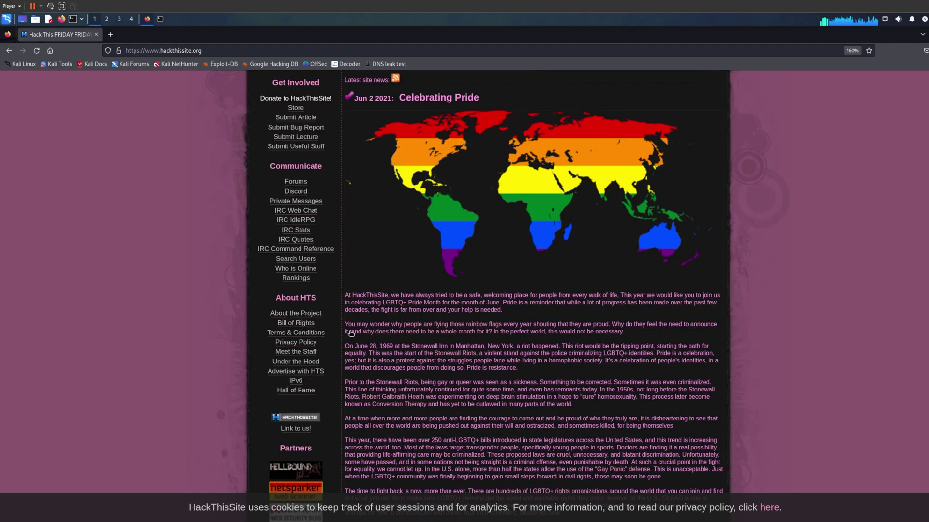
{"action": "scroll", "coordinate": [379, 284], "scroll_direction": "down", "scroll_amount": 7}
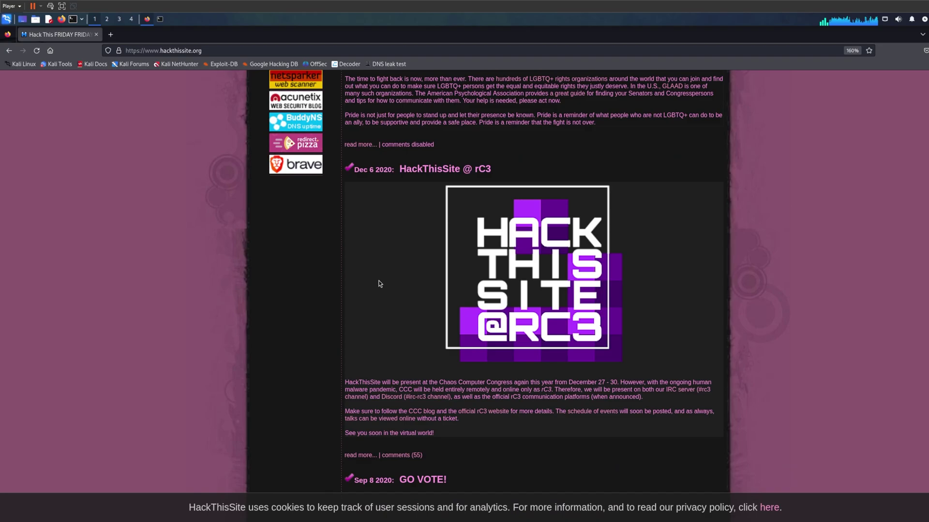
{"action": "scroll", "coordinate": [330, 242], "scroll_direction": "up", "scroll_amount": 2}
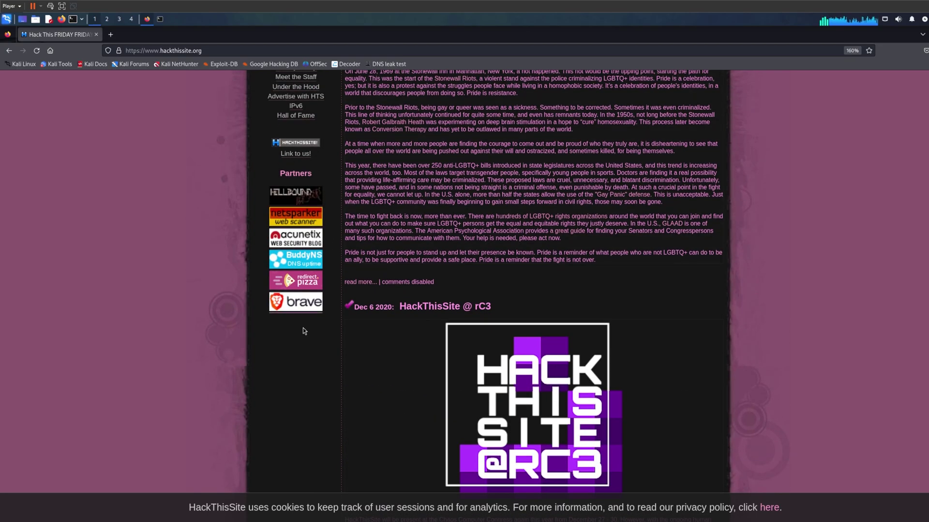
{"action": "scroll", "coordinate": [358, 267], "scroll_direction": "down", "scroll_amount": 2}
{"action": "scroll", "coordinate": [358, 267], "scroll_direction": "down", "scroll_amount": 4}
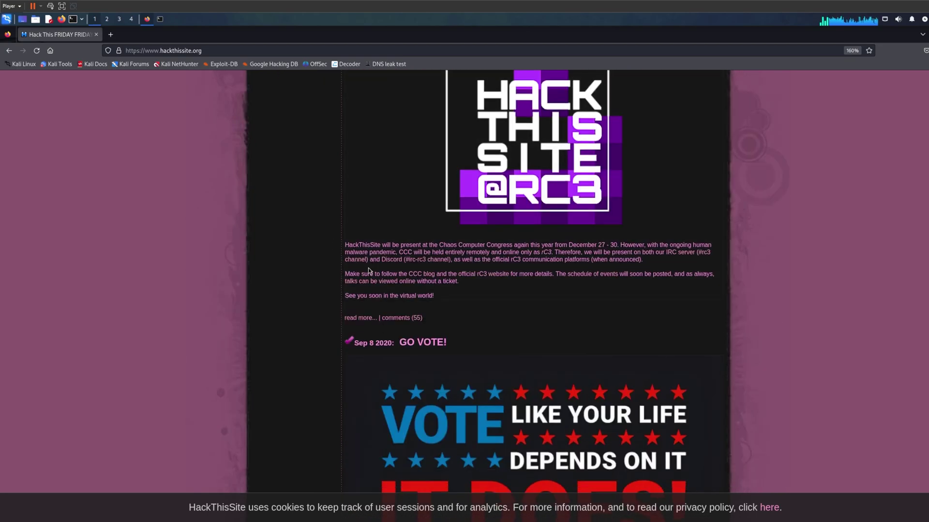
{"action": "scroll", "coordinate": [364, 267], "scroll_direction": "up", "scroll_amount": 6}
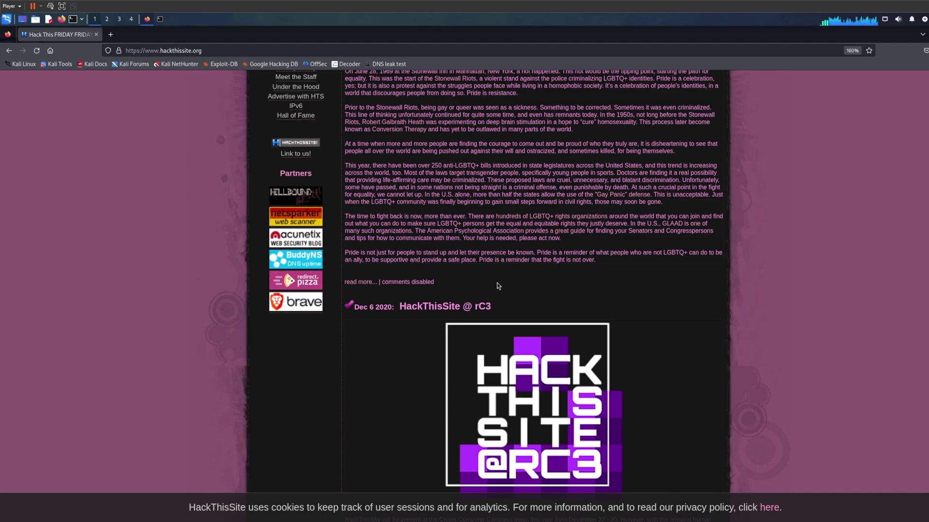
{"action": "scroll", "coordinate": [498, 283], "scroll_direction": "up", "scroll_amount": 15}
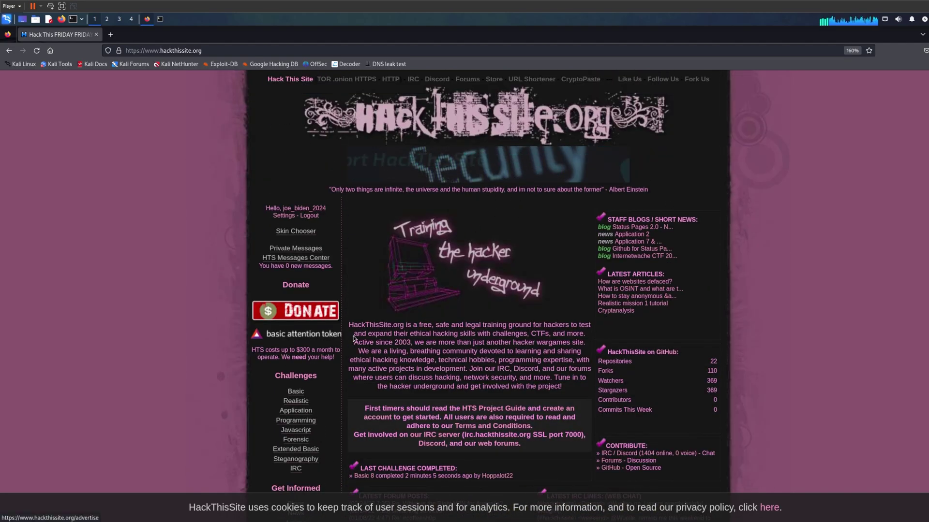
Open the Useful Stuff page from the Get Informed section
{"action": "scroll", "coordinate": [314, 218], "scroll_direction": "down", "scroll_amount": 10}
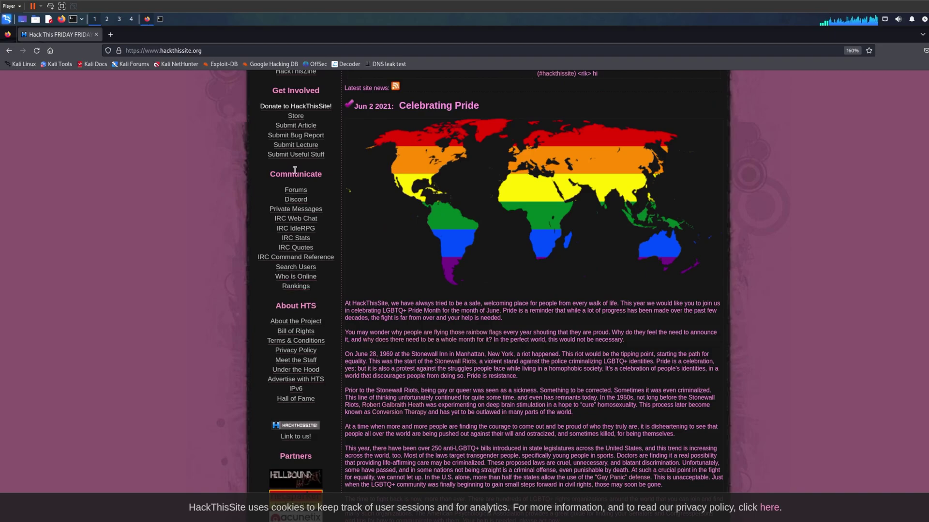
{"action": "scroll", "coordinate": [291, 204], "scroll_direction": "up", "scroll_amount": 4}
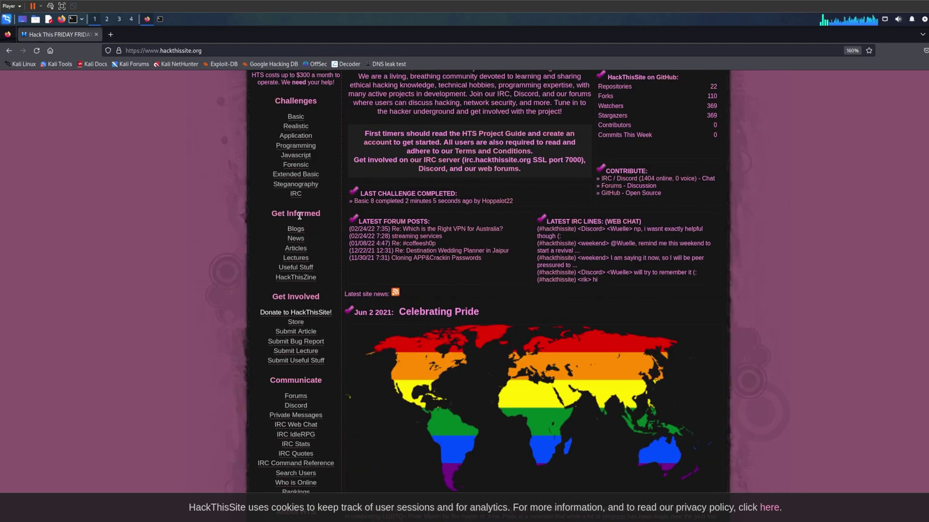
{"action": "left_click", "coordinate": [296, 269]}
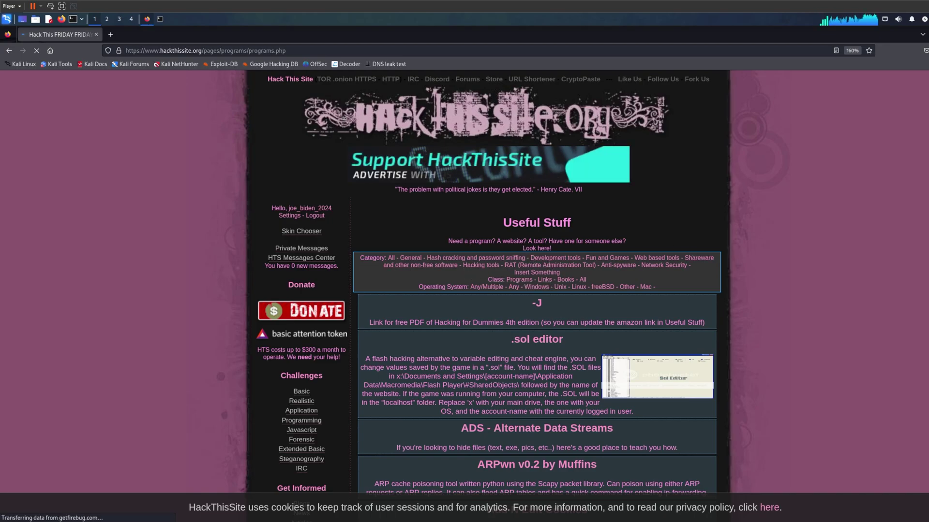
{"action": "left_click_drag", "start_coordinate": [793, 131], "coordinate": [842, 429]}
{"action": "left_click", "coordinate": [906, 221]}
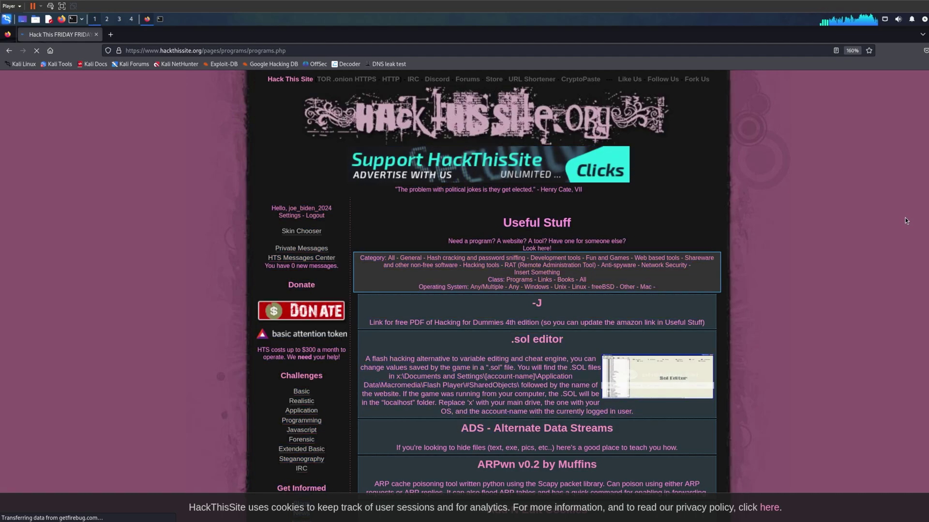
Find "jack" on the Useful Stuff page and open that entry, described as How to become a hacker
{"action": "key", "text": "ctrl+f"}
{"action": "type", "text": "jack"}
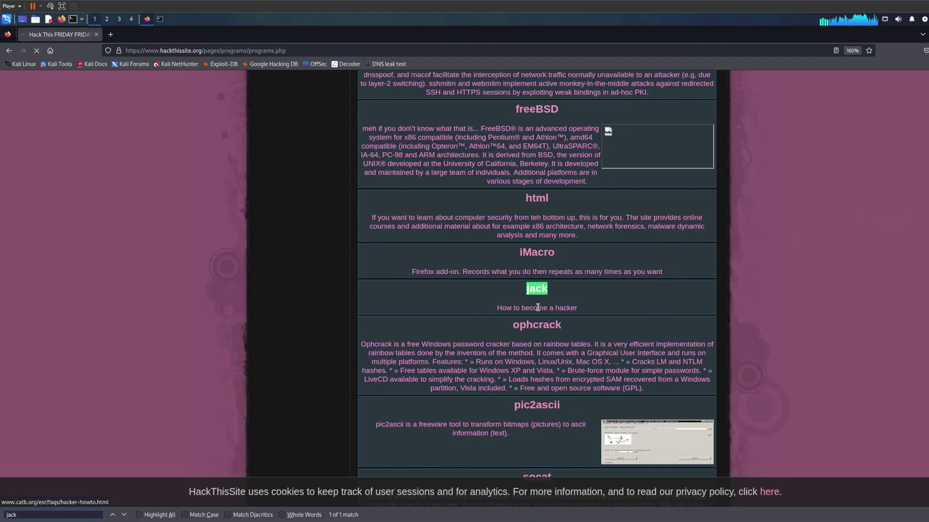
{"action": "left_click", "coordinate": [553, 288]}
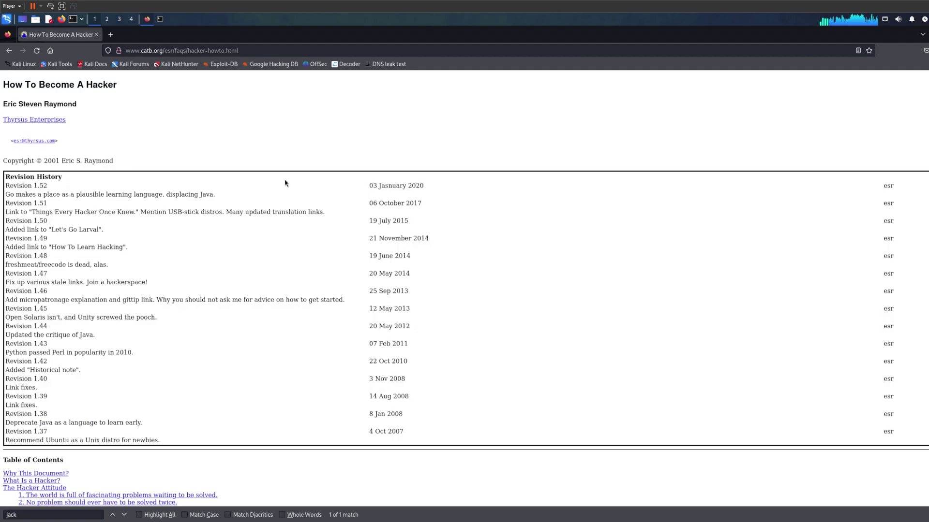
Review the How To Become A Hacker article's table of contents and return to the Useful Stuff page
{"action": "scroll", "coordinate": [184, 285], "scroll_direction": "down", "scroll_amount": 5}
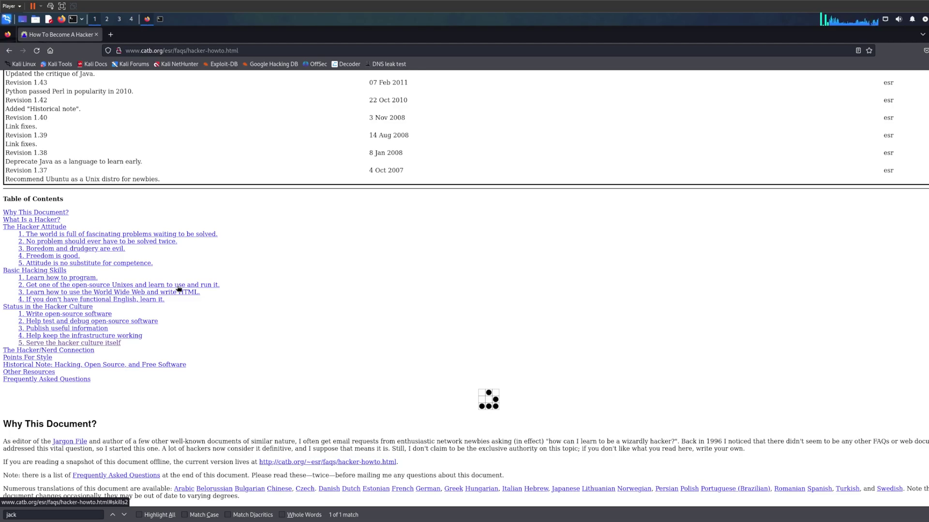
{"action": "scroll", "coordinate": [166, 274], "scroll_direction": "up", "scroll_amount": 5}
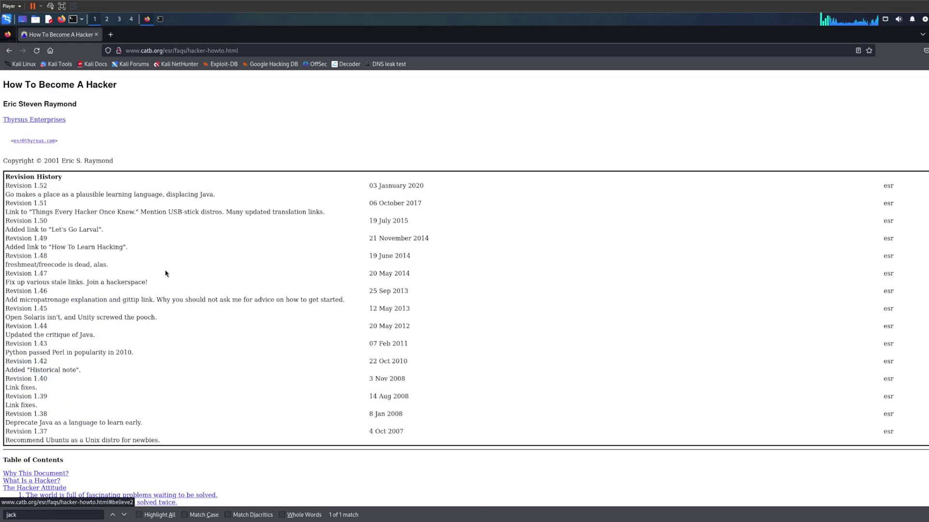
{"action": "left_click", "coordinate": [9, 50]}
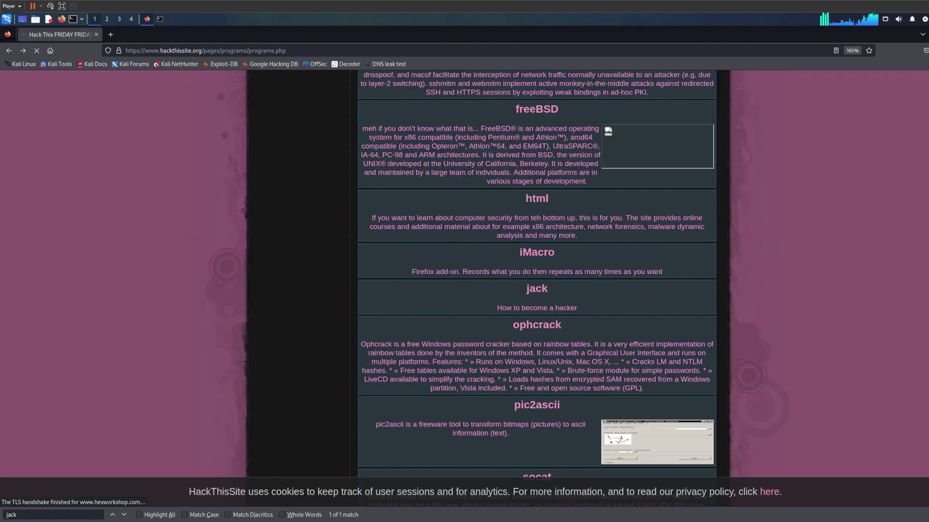
Browse the tool and tutorial entries in the Useful Stuff list
{"action": "scroll", "coordinate": [537, 274], "scroll_direction": "up", "scroll_amount": 10}
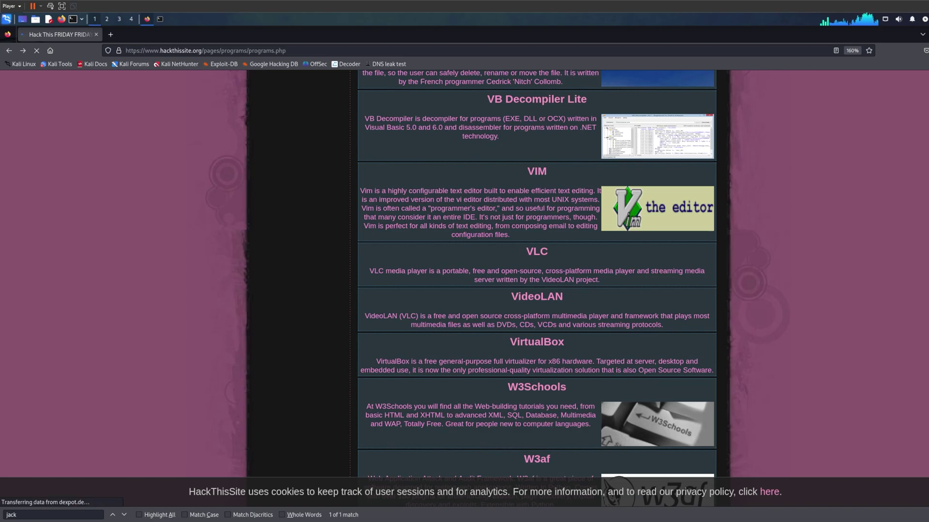
{"action": "scroll", "coordinate": [537, 274], "scroll_direction": "up", "scroll_amount": 2}
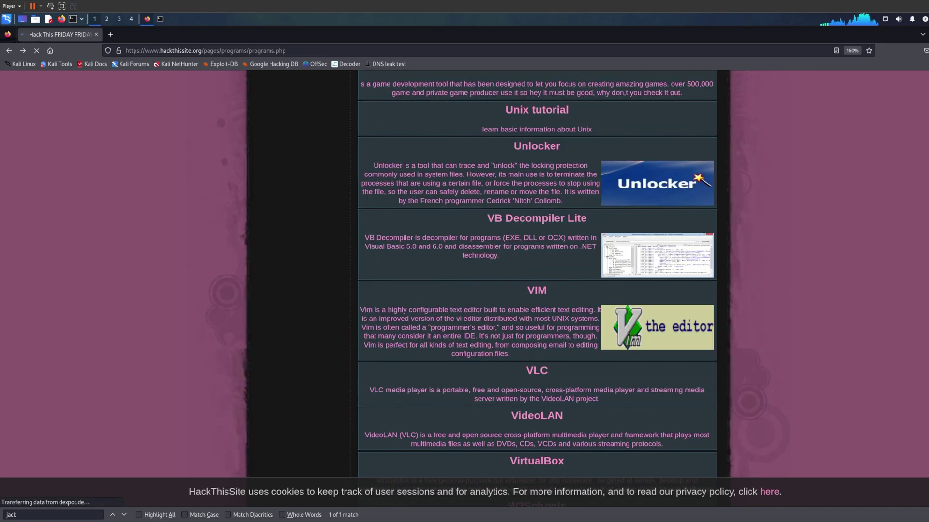
{"action": "scroll", "coordinate": [916, 395], "scroll_direction": "up", "scroll_amount": 20}
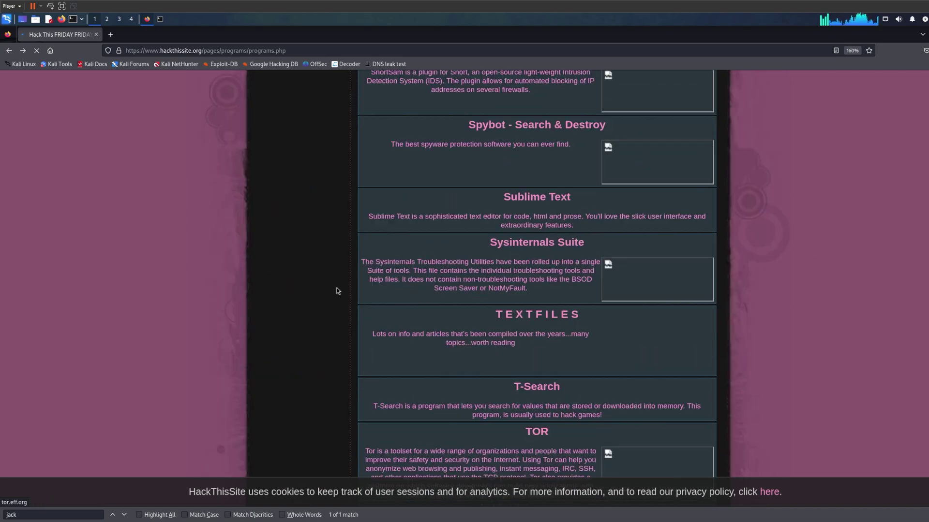
{"action": "scroll", "coordinate": [374, 350], "scroll_direction": "up", "scroll_amount": 20}
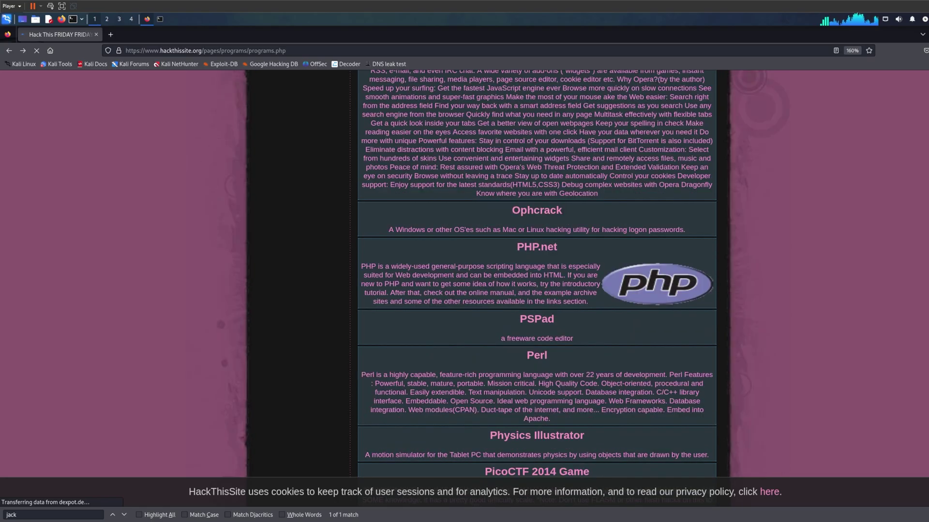
{"action": "scroll", "coordinate": [279, 337], "scroll_direction": "down", "scroll_amount": 5}
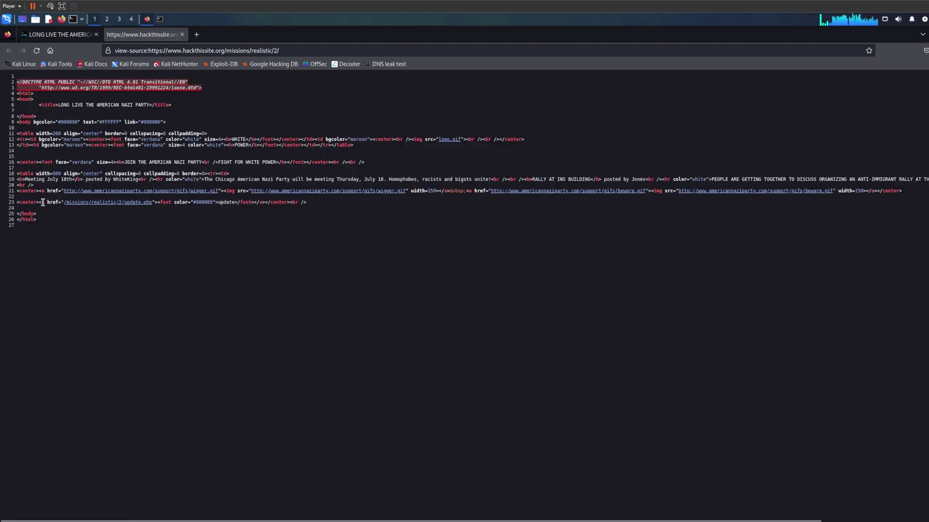
Follow the hidden /missions/realistic/2/update.php link in the Realistic mission 2 page source
{"action": "triple_click", "coordinate": [42, 202]}
{"action": "left_click", "coordinate": [182, 219]}
{"action": "left_click", "coordinate": [121, 202]}
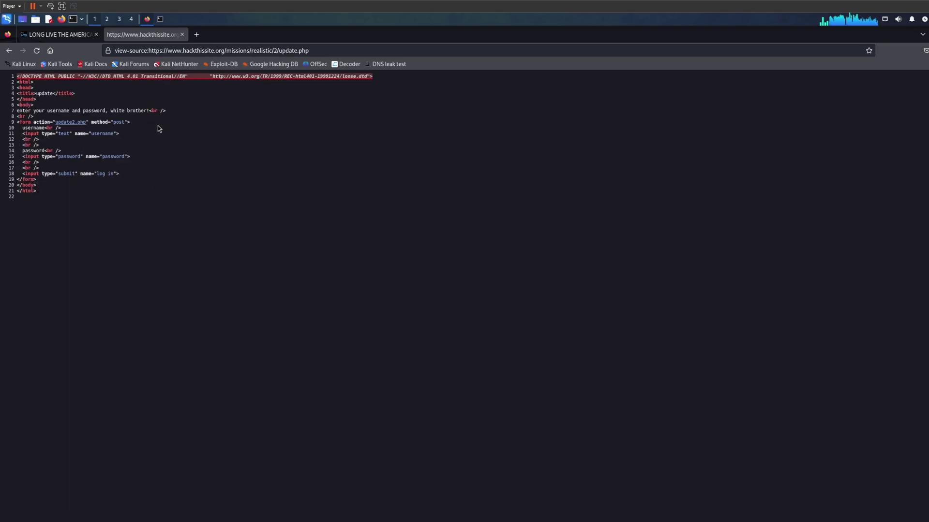
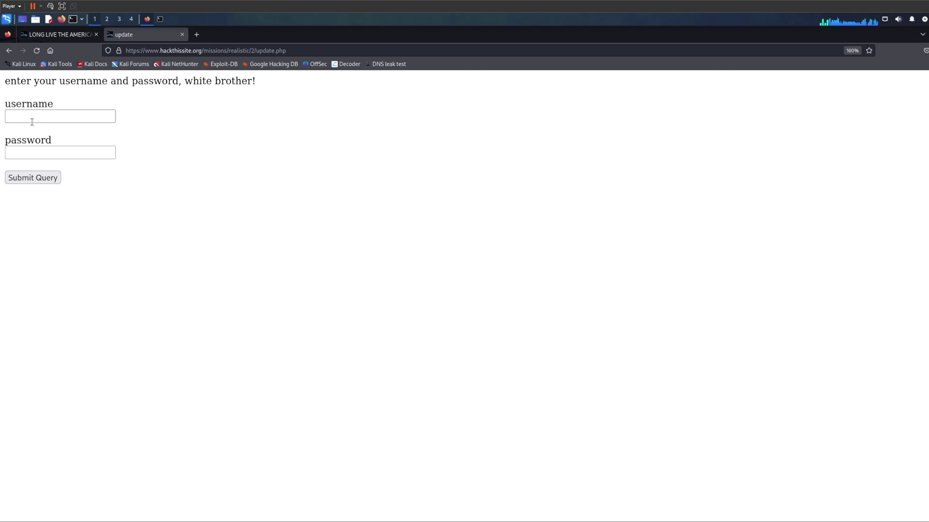
{"action": "left_click", "coordinate": [73, 117]}
{"action": "left_click", "coordinate": [183, 143]}
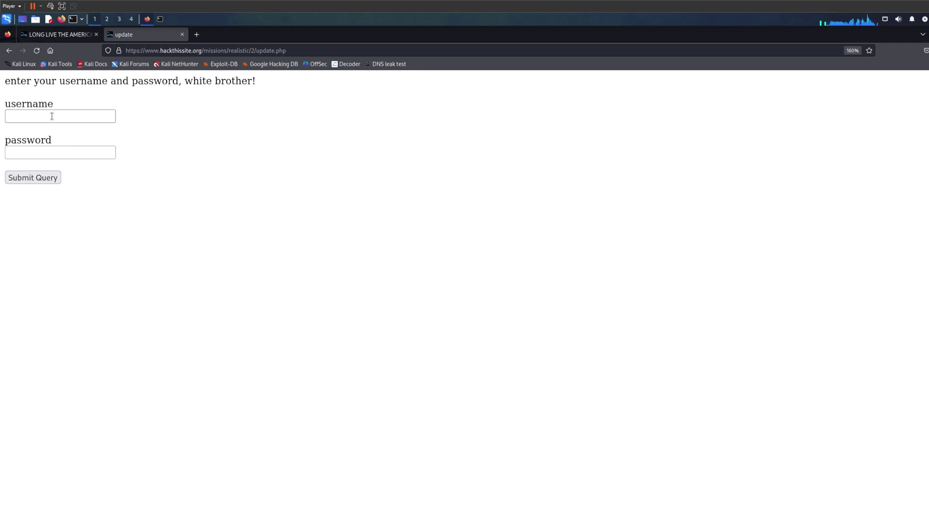
Activate the username field of the update login form for text entry
{"action": "left_click", "coordinate": [51, 116]}
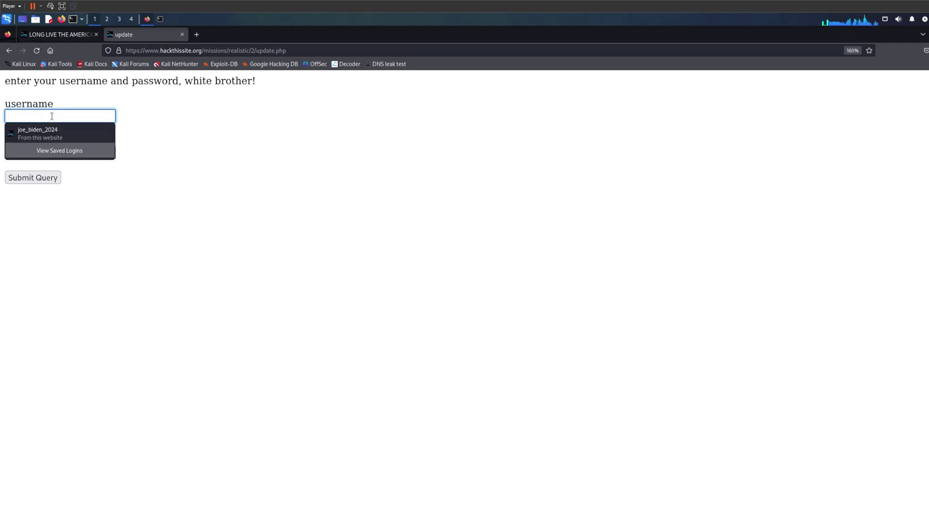